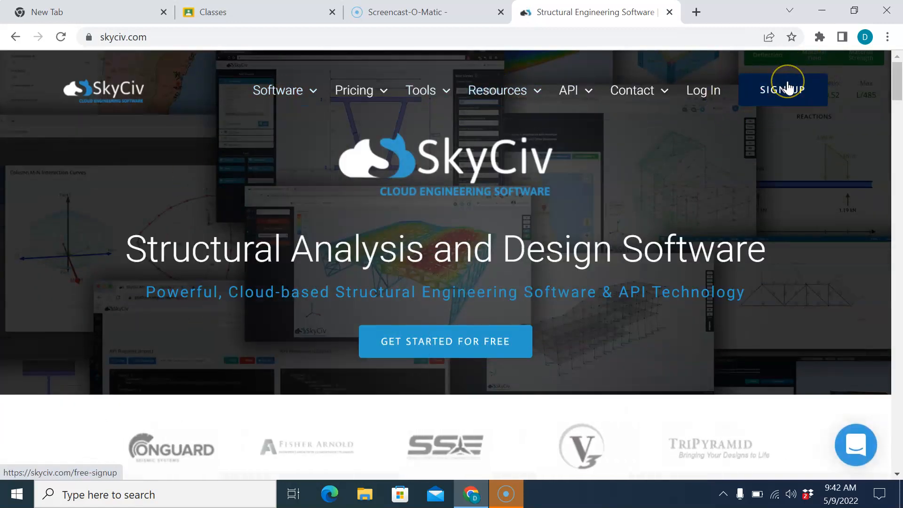
Step: Log in to SkyCiv with the account e-mail and password
click(711, 96)
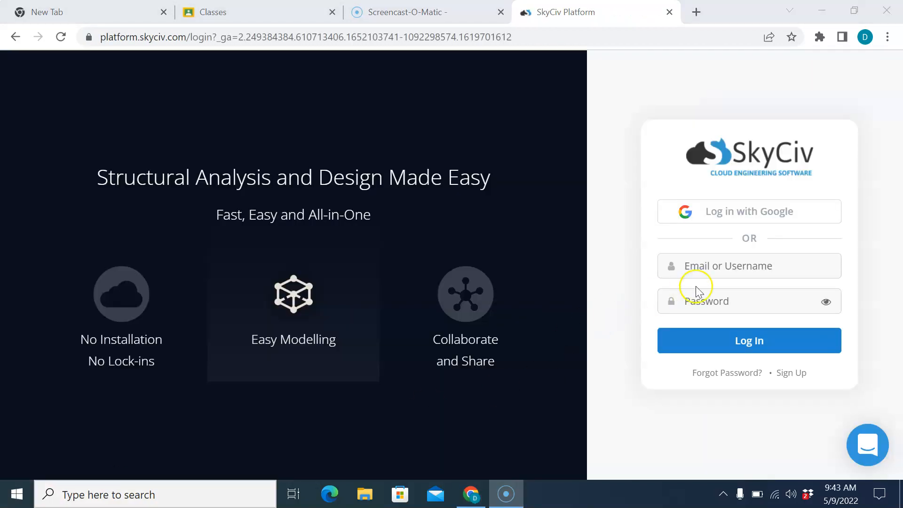
click(707, 266)
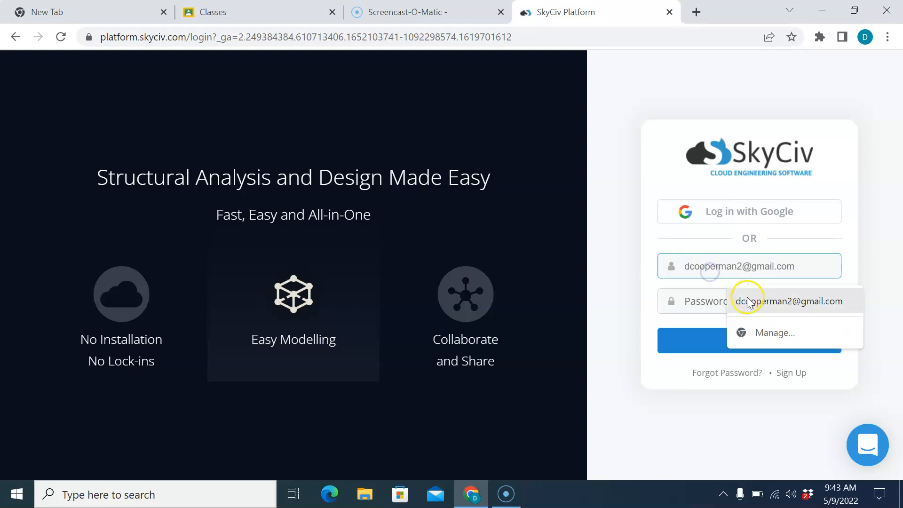
key(Tab)
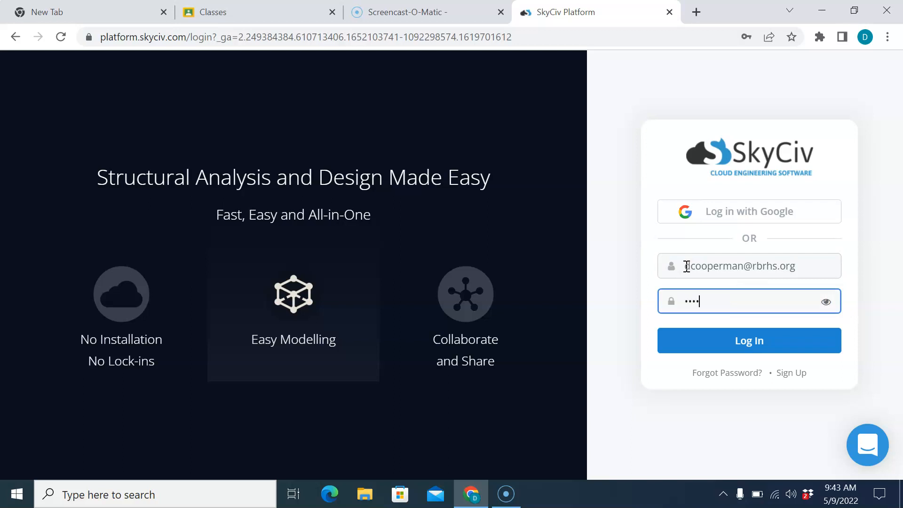
key(Return)
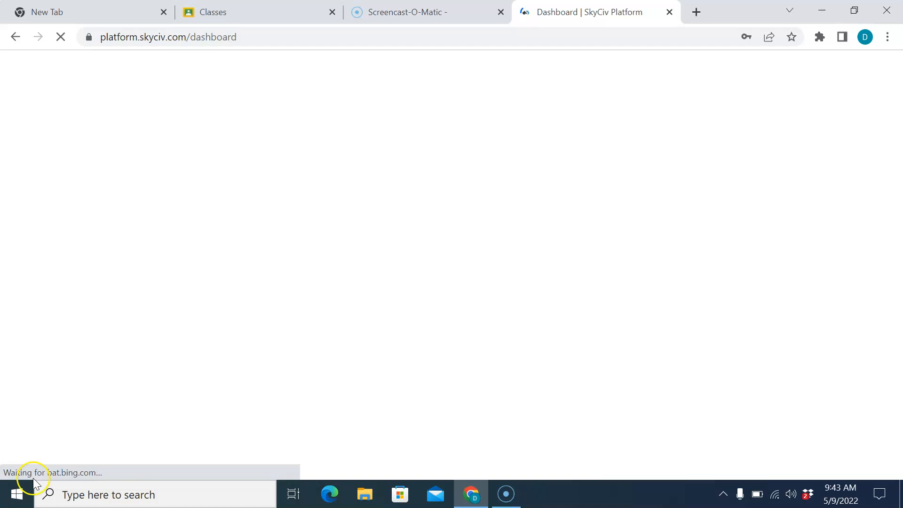
Step: Launch SkyCiv Truss (2D) from the dashboard's Truss/Frame card
scroll(174, 345, down, 3)
scroll(179, 329, down, 3)
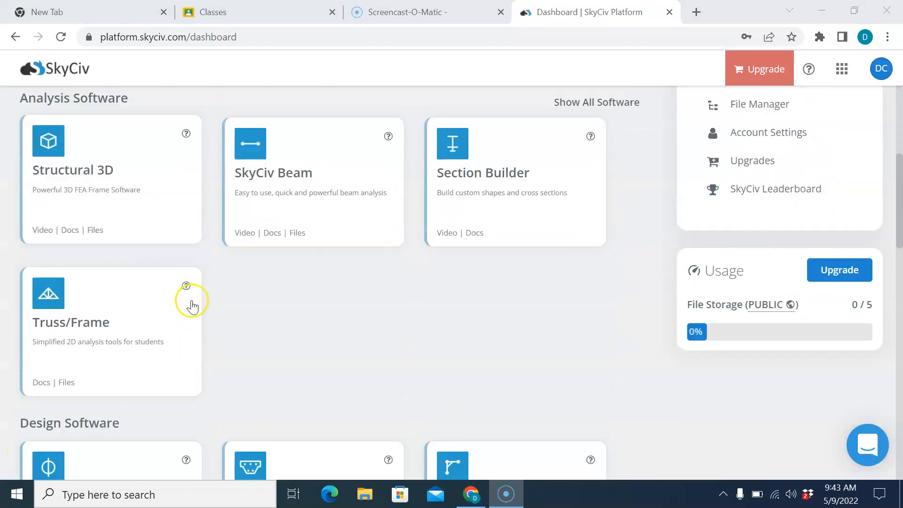
click(88, 336)
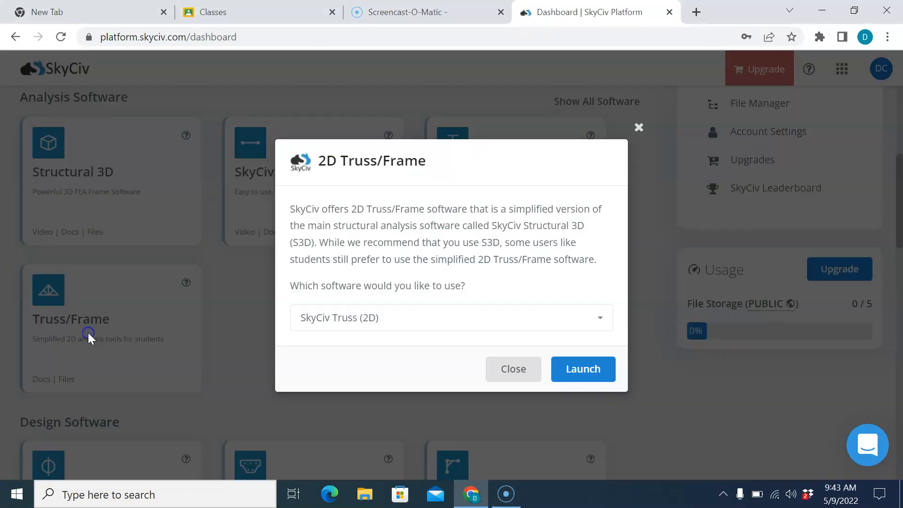
click(559, 365)
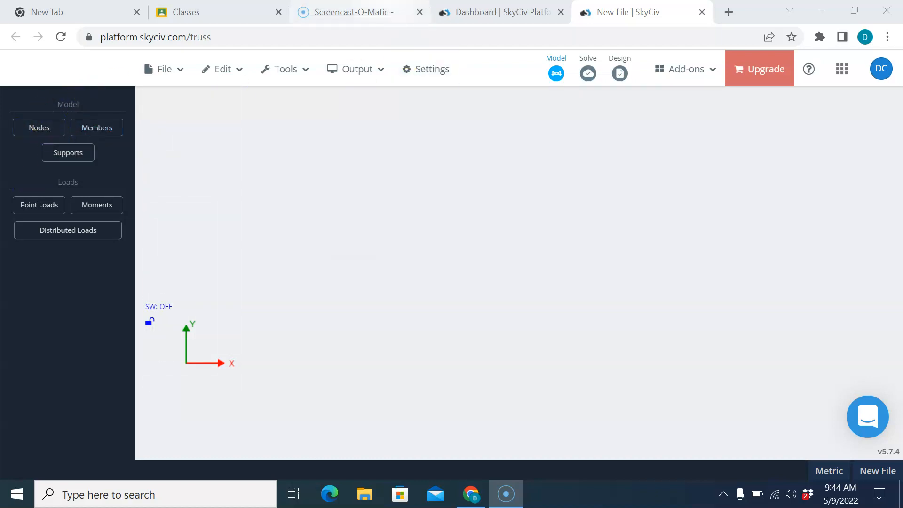
Step: Save Imperial units with psi material strength, lb force, lb-ft moment and ksf pressure
click(417, 73)
click(309, 181)
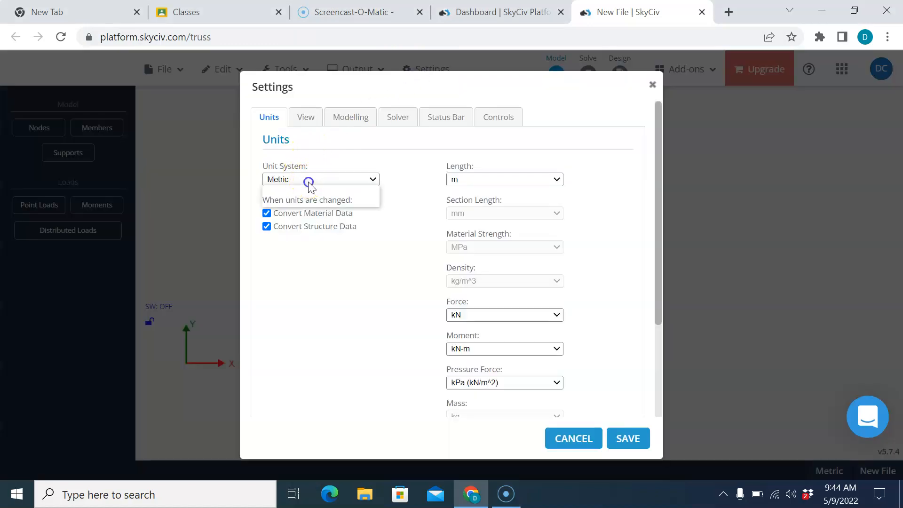
click(315, 202)
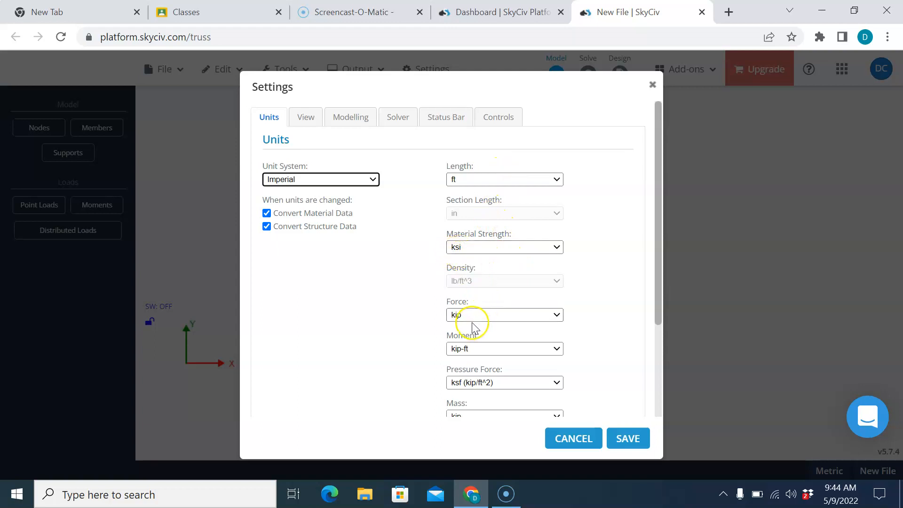
click(463, 247)
click(466, 264)
click(459, 316)
click(454, 342)
click(470, 349)
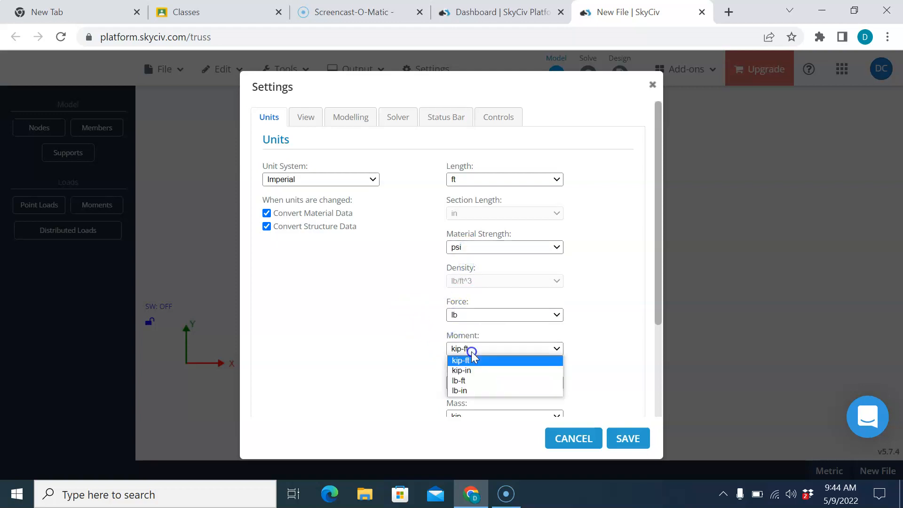
click(473, 381)
click(474, 381)
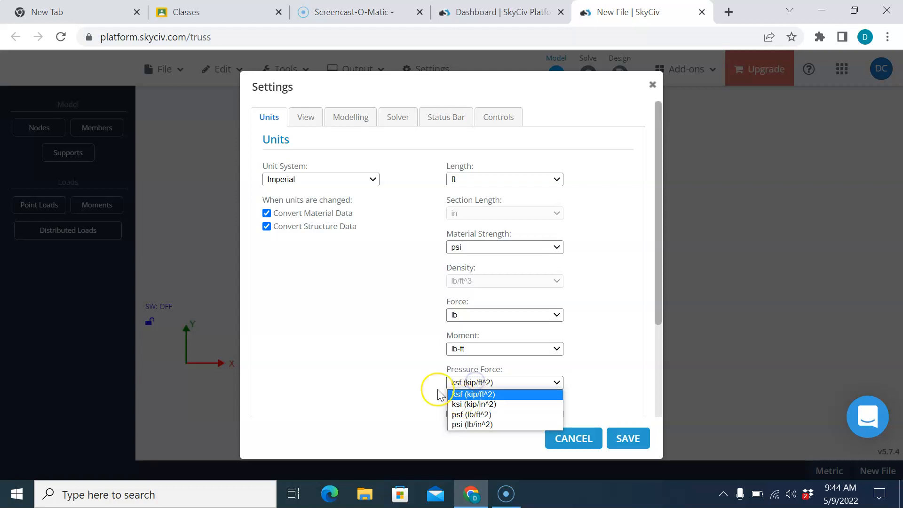
click(406, 366)
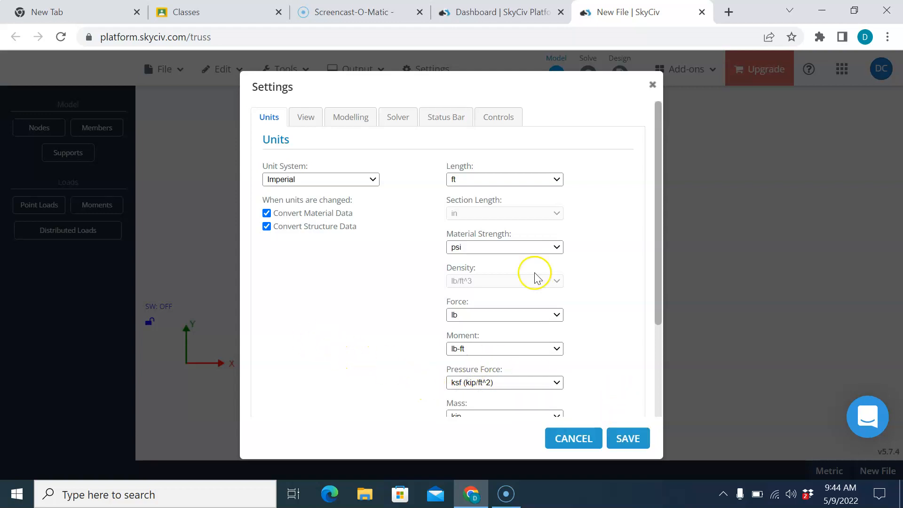
click(636, 441)
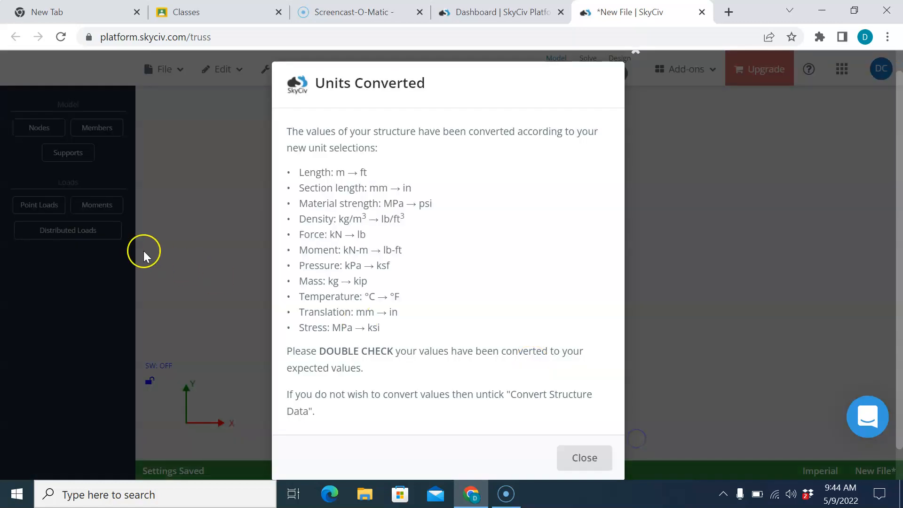
click(601, 458)
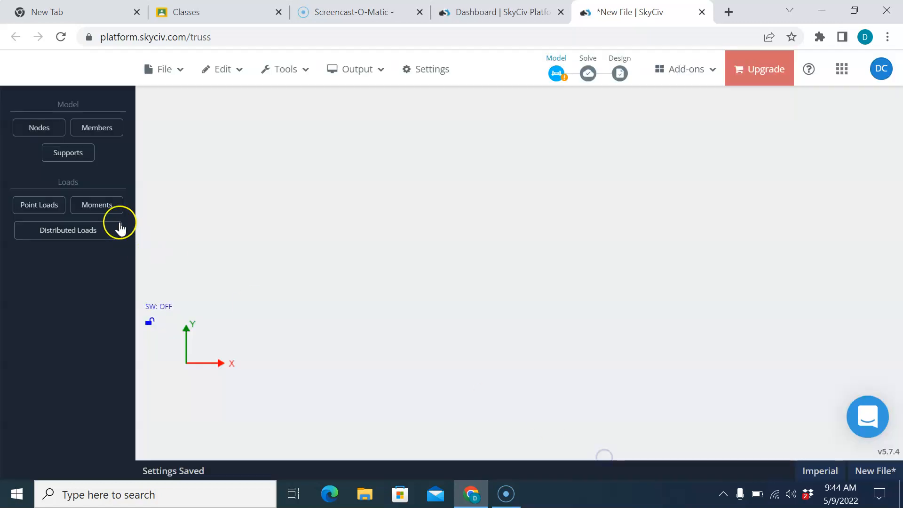
Step: Add nodes 1–4 at (0, 0), (5, 5), (5, 0) and (10, 0) ft
click(38, 137)
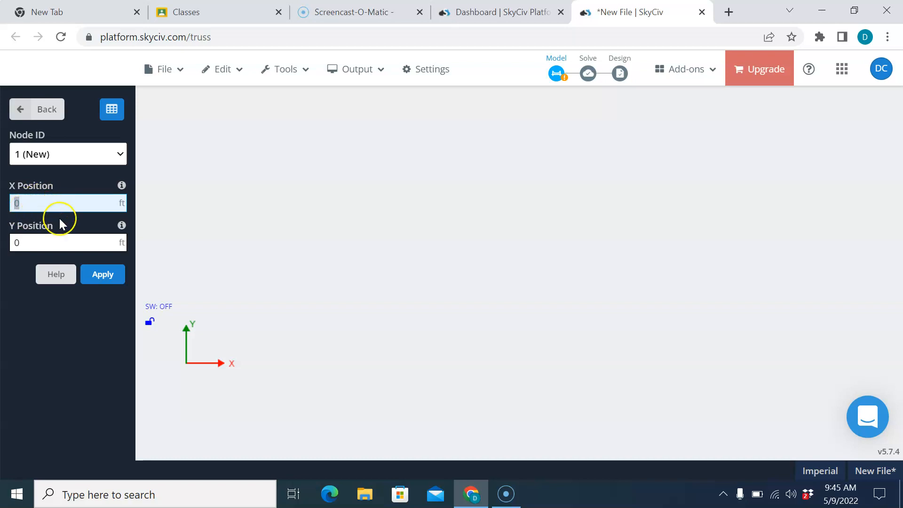
click(105, 274)
text(5)
click(28, 242)
text(5)
click(89, 275)
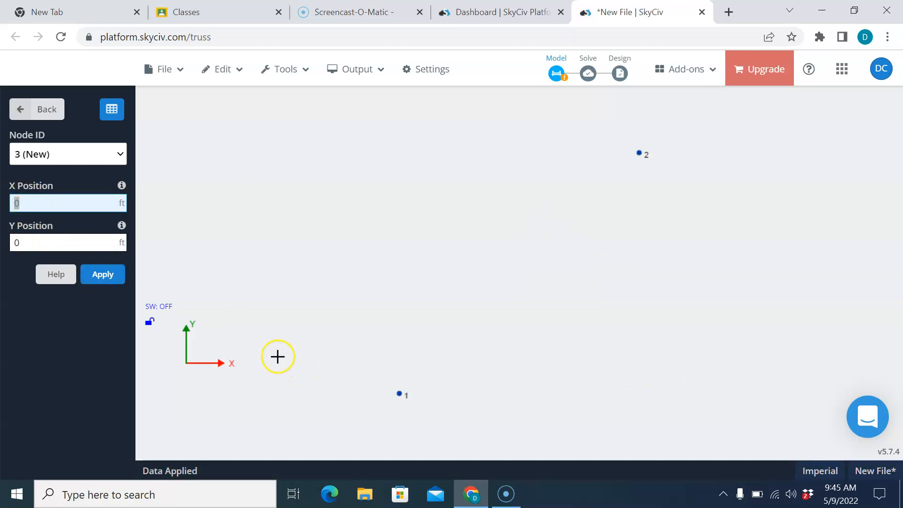
click(101, 278)
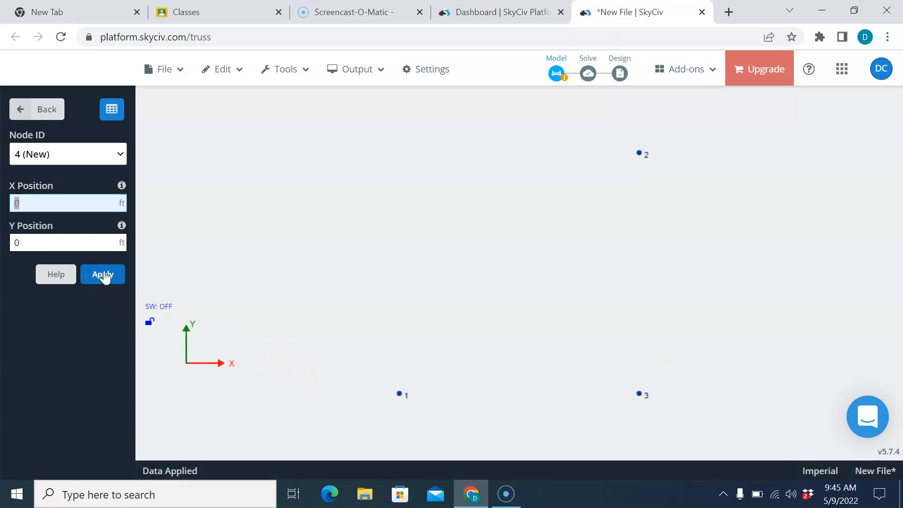
text(10)
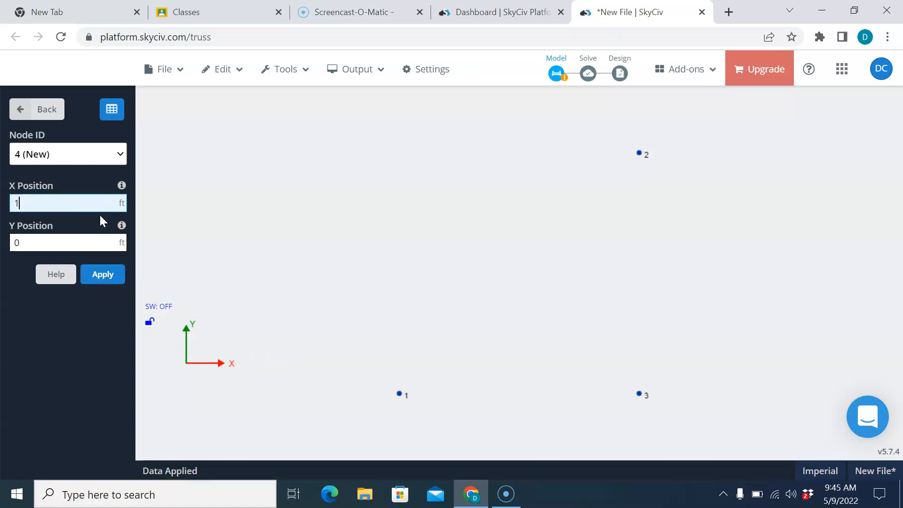
click(108, 275)
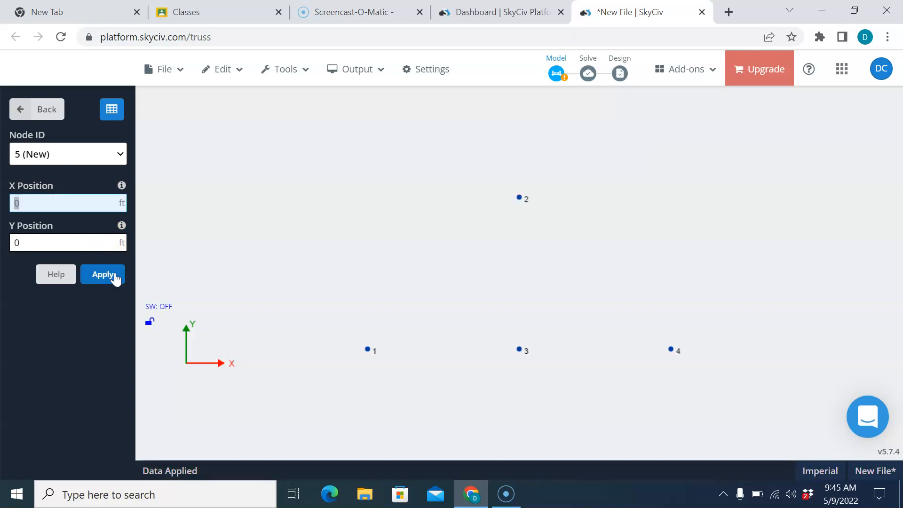
click(16, 111)
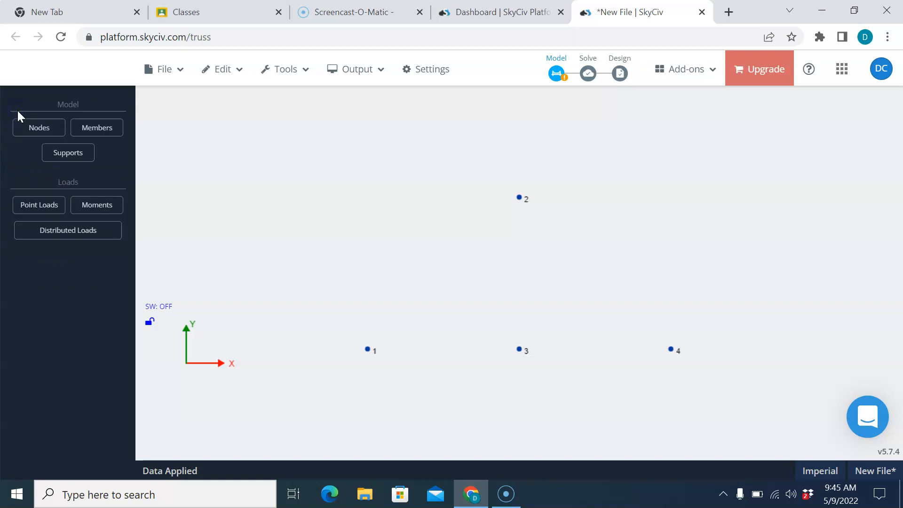
Step: Draw members 1–2, 2–3, 2–4, 3–1 and 4–3 with the graphics view locked
click(100, 128)
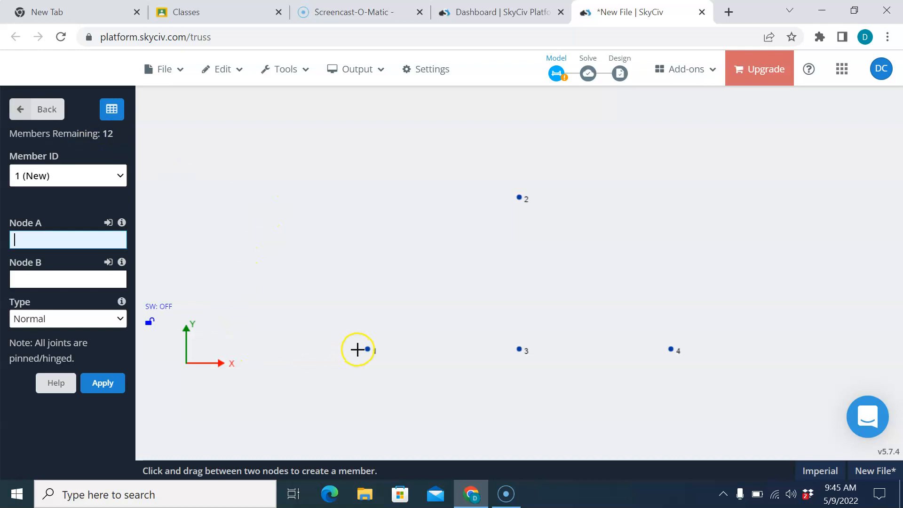
drag(368, 349, 520, 197)
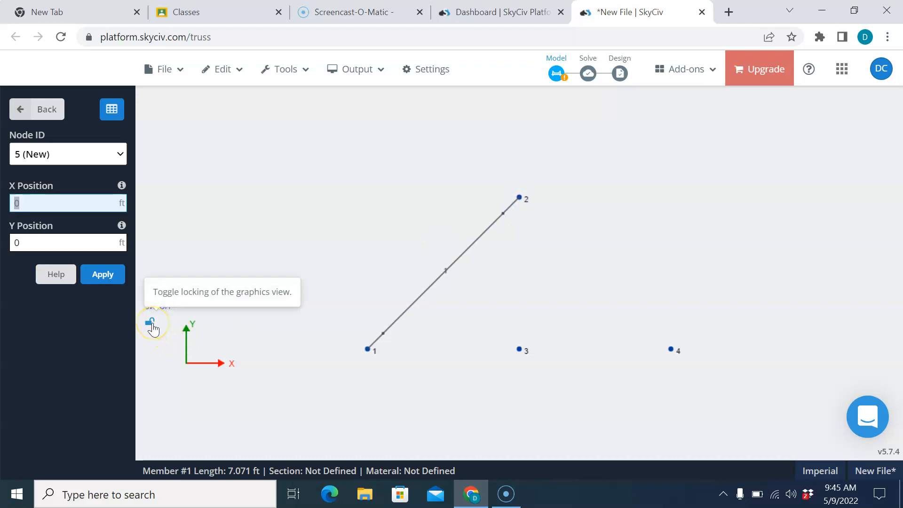
click(151, 324)
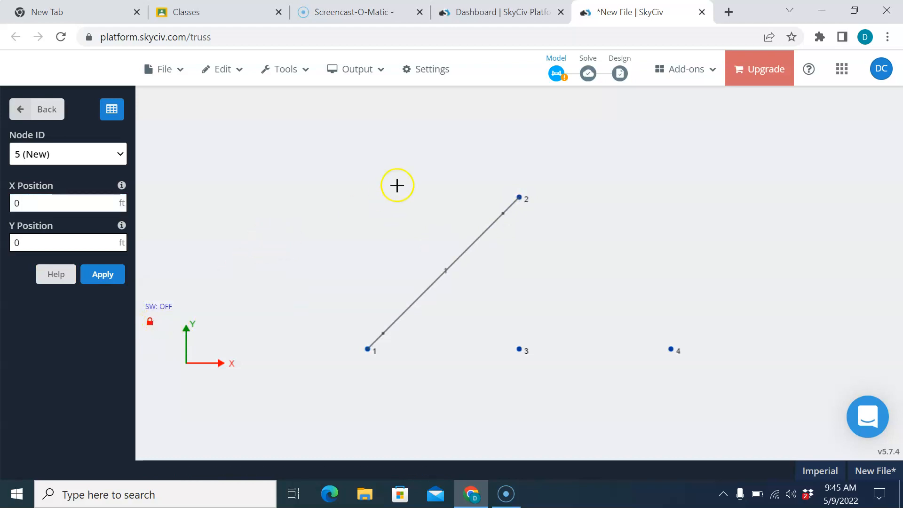
drag(519, 199, 519, 353)
drag(519, 205, 520, 350)
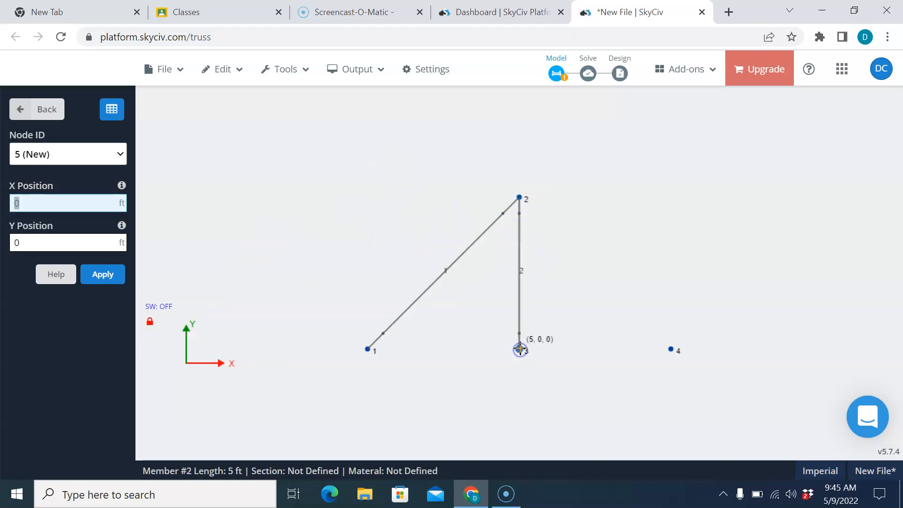
drag(520, 199, 671, 349)
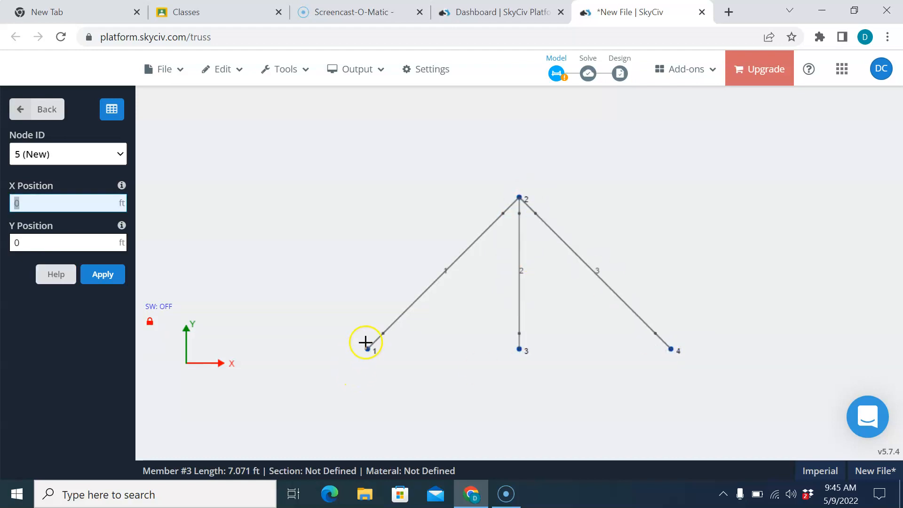
drag(366, 352, 376, 353)
drag(519, 348, 366, 348)
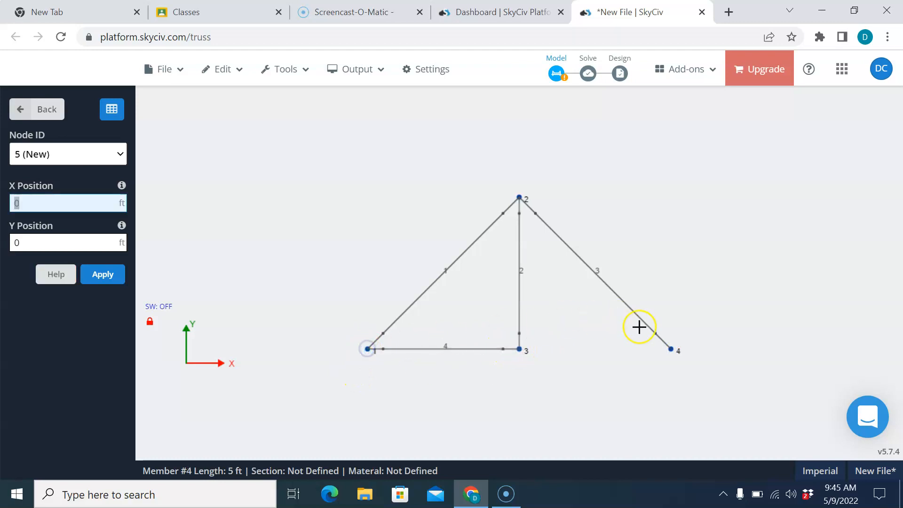
drag(671, 348, 519, 349)
click(18, 110)
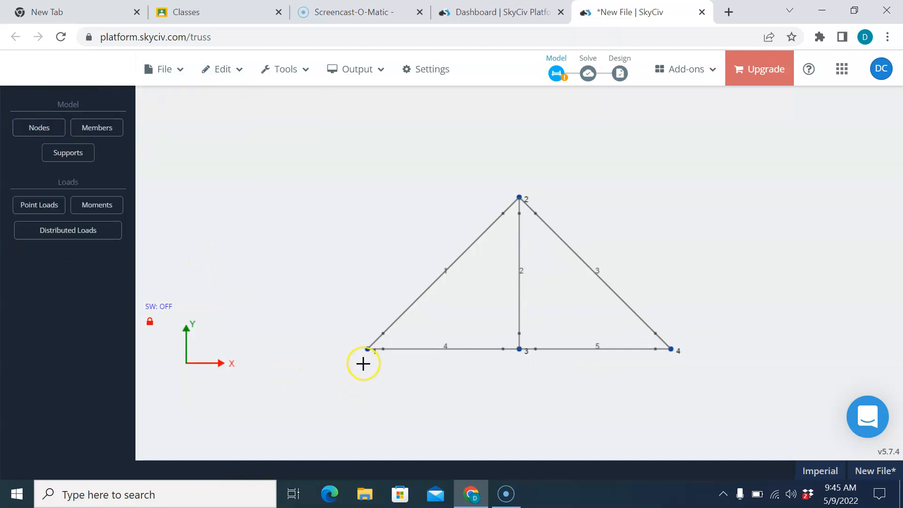
click(68, 155)
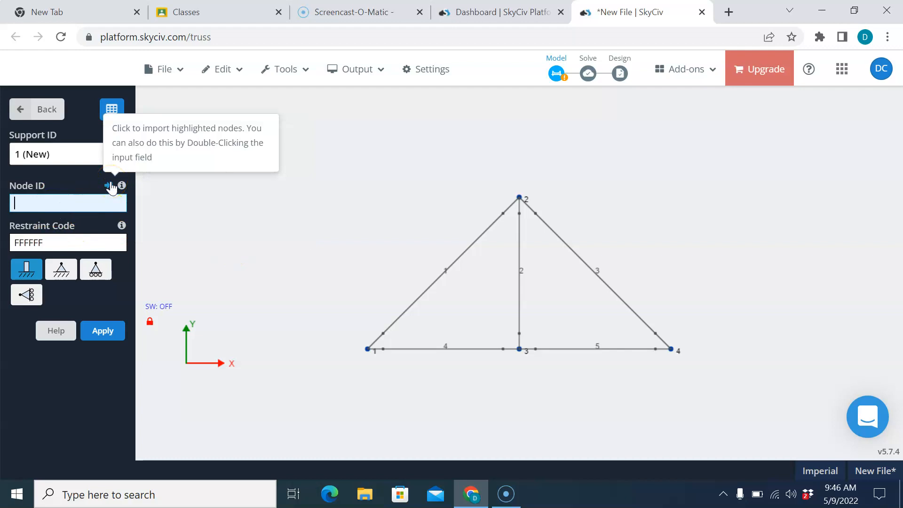
click(368, 350)
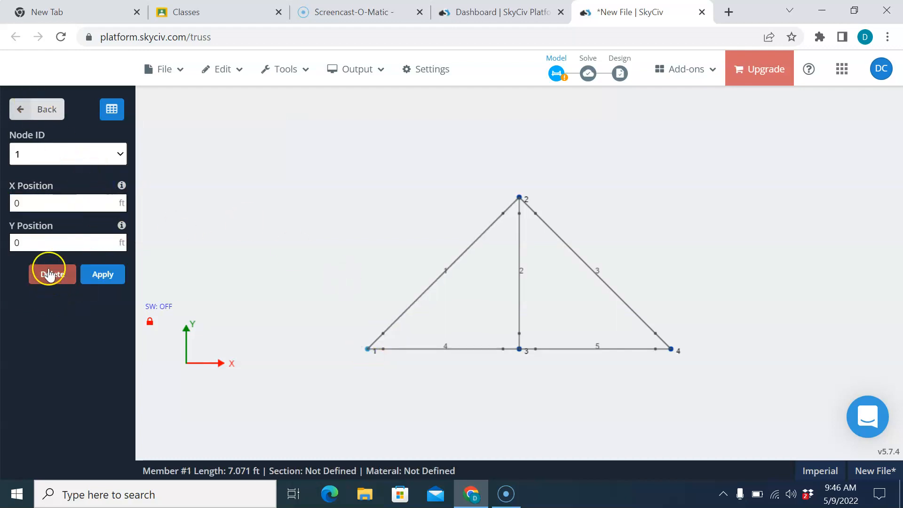
click(104, 275)
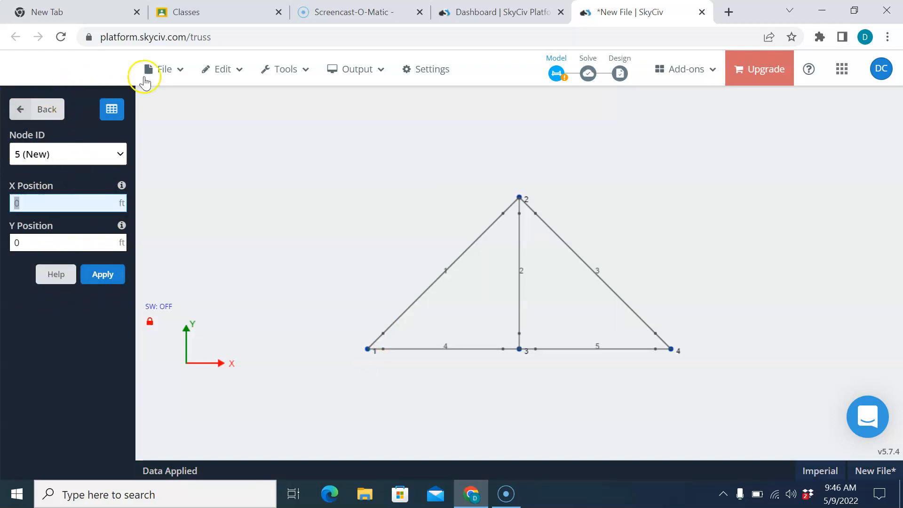
click(232, 68)
click(242, 108)
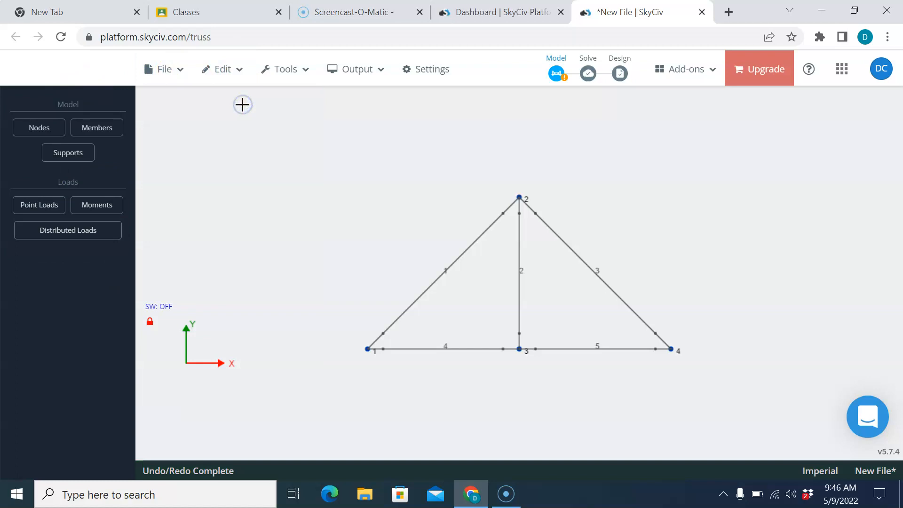
Step: Undo the last change and add a pin support at node 1
click(74, 154)
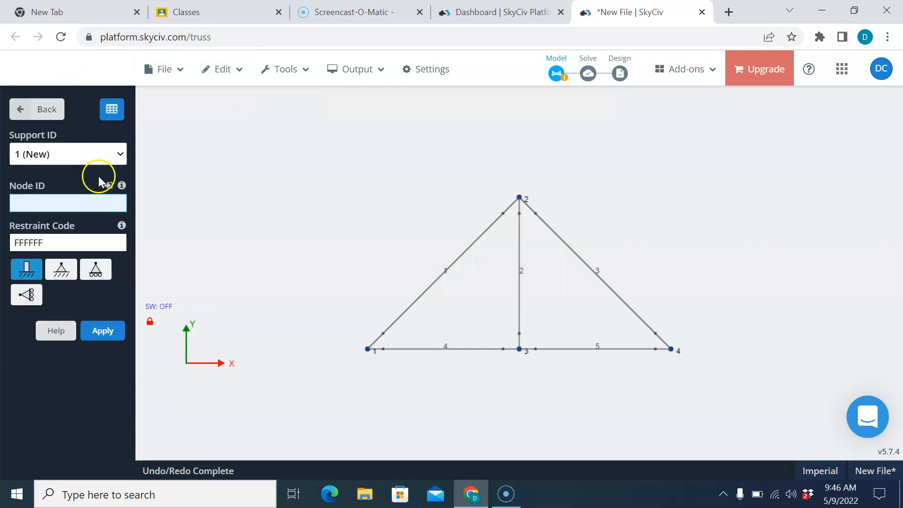
click(98, 198)
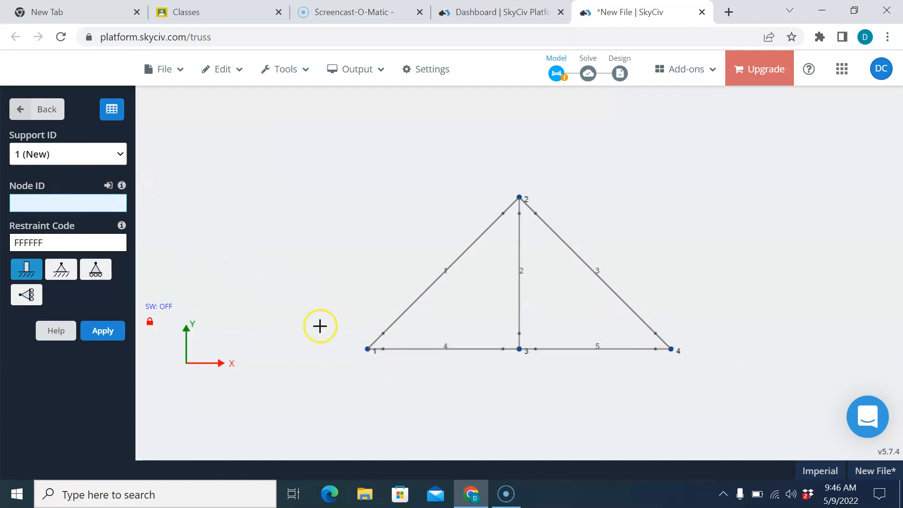
click(64, 279)
click(69, 207)
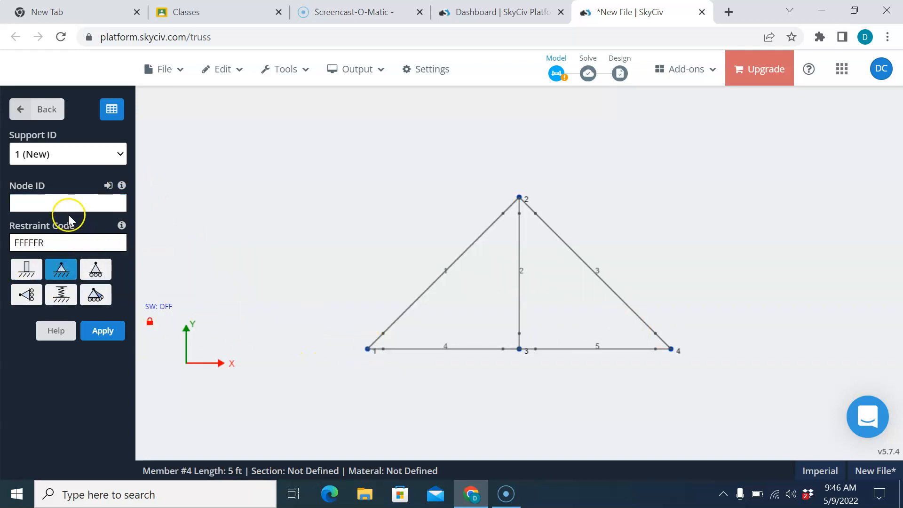
text(1)
click(111, 329)
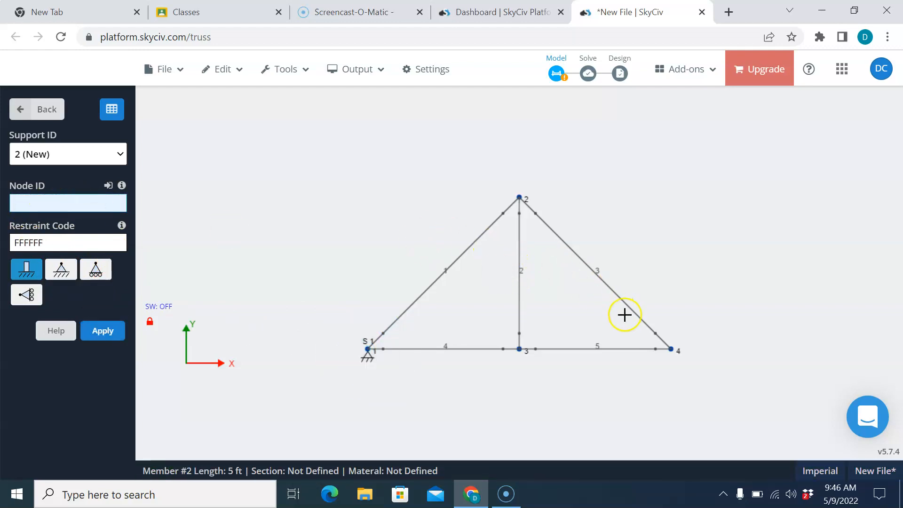
Step: Add a horizontal roller support at node 4
click(96, 270)
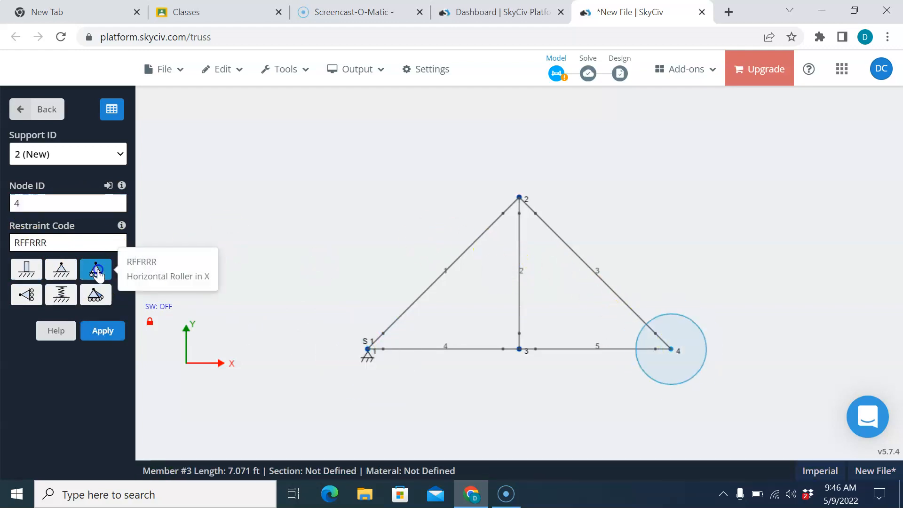
click(119, 332)
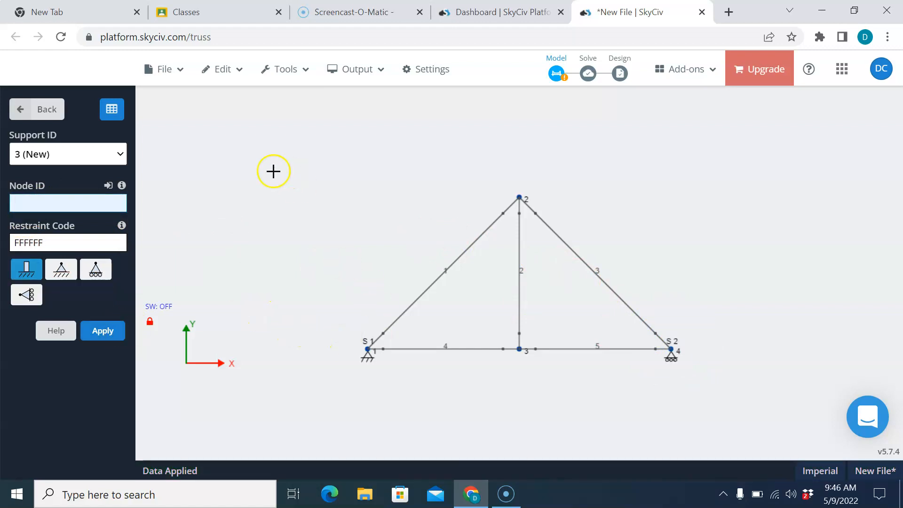
click(18, 113)
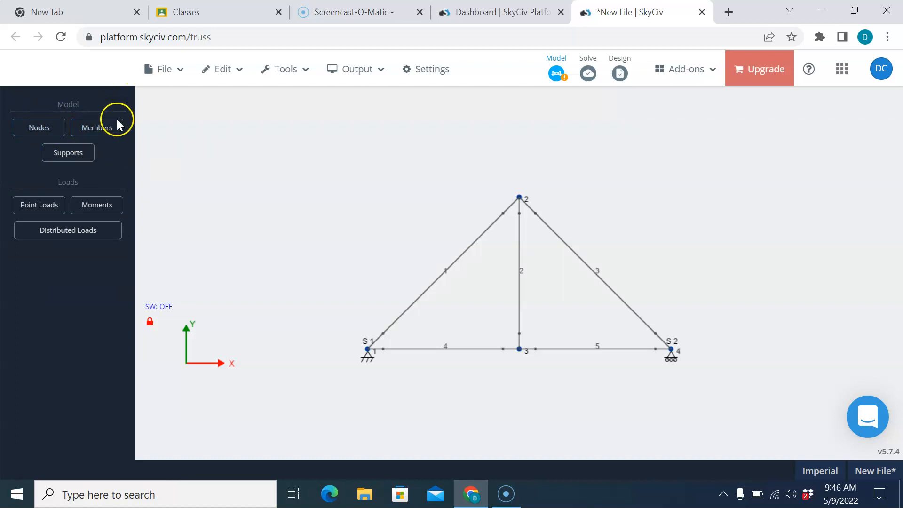
Step: Apply a point load at node 2 with X 0 and Y -5000 lb
click(46, 211)
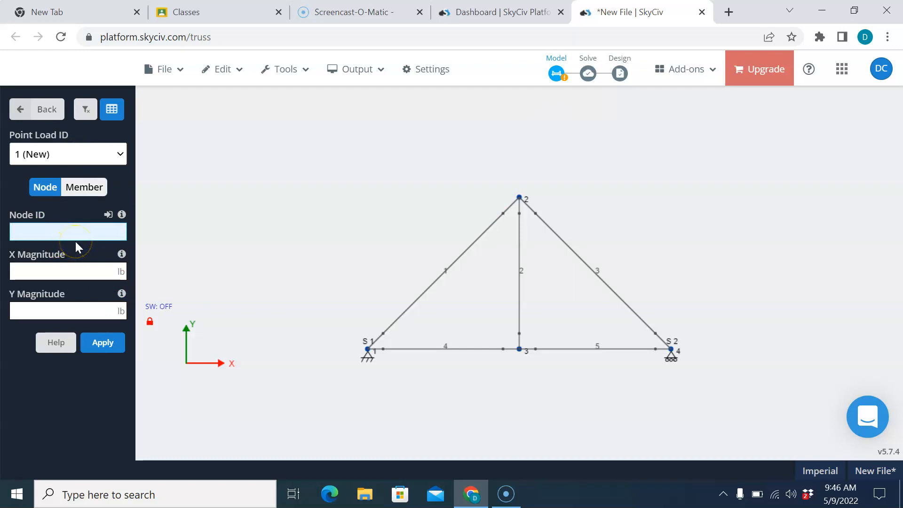
text(2)
click(76, 271)
text(0)
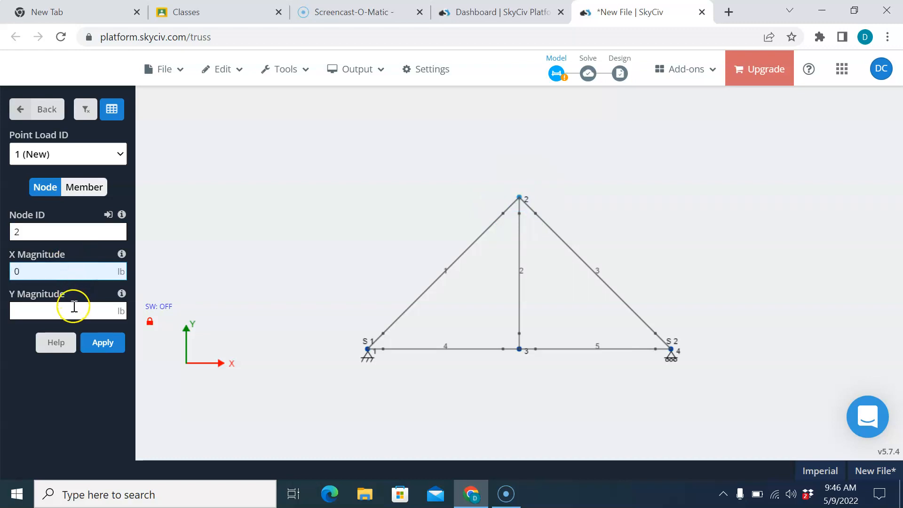
click(76, 310)
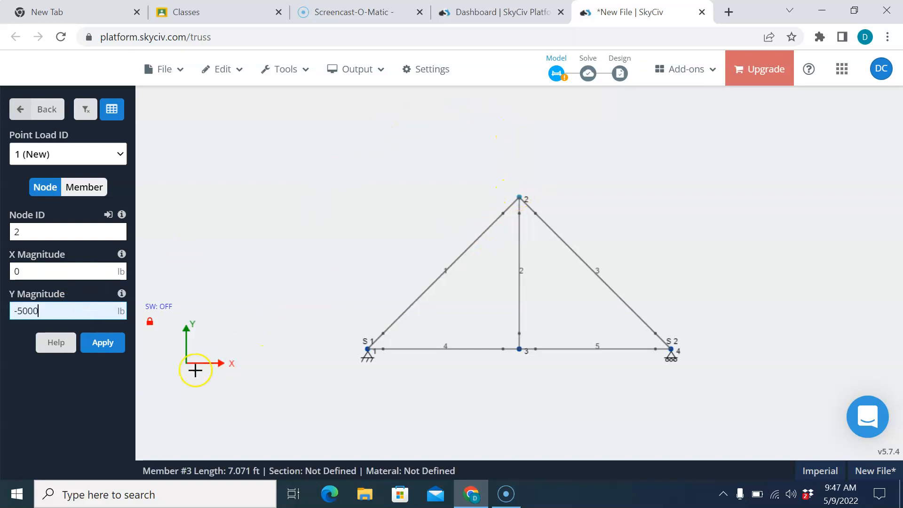
click(105, 343)
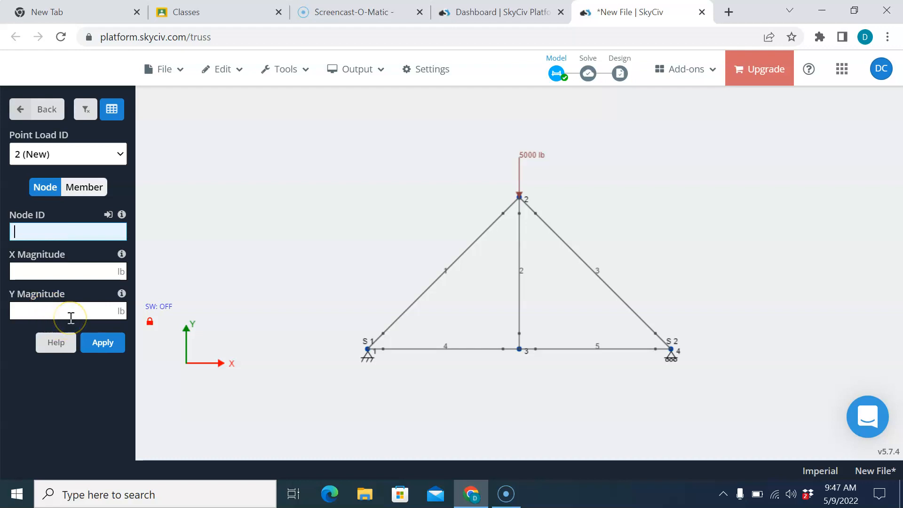
click(55, 308)
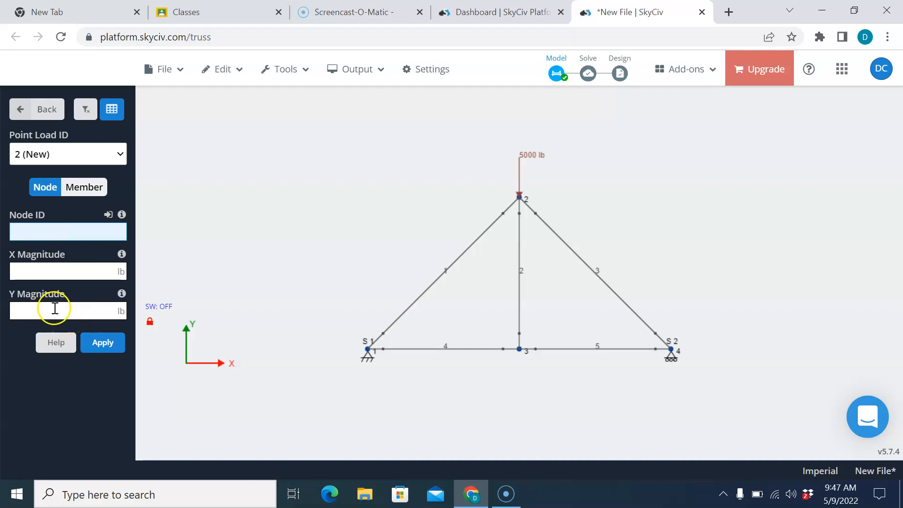
Step: Solve the truss and dismiss the analysis-complete message
click(588, 74)
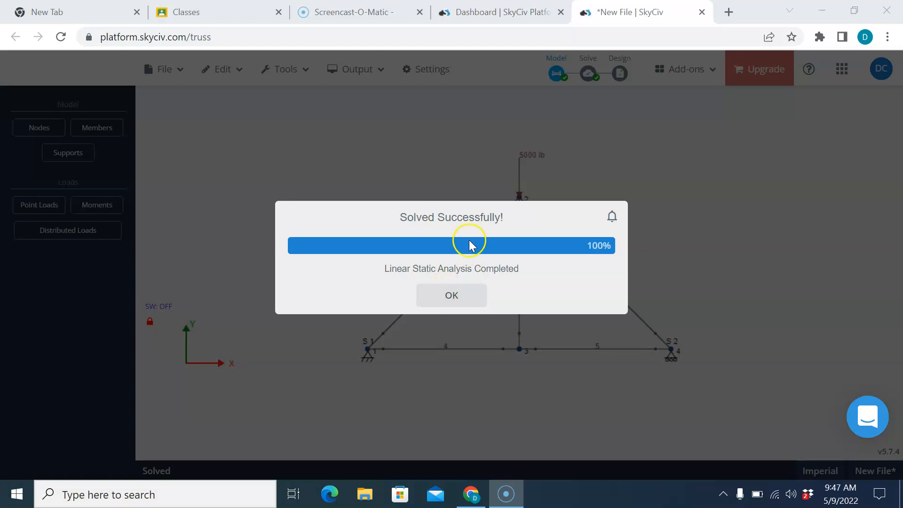
click(466, 295)
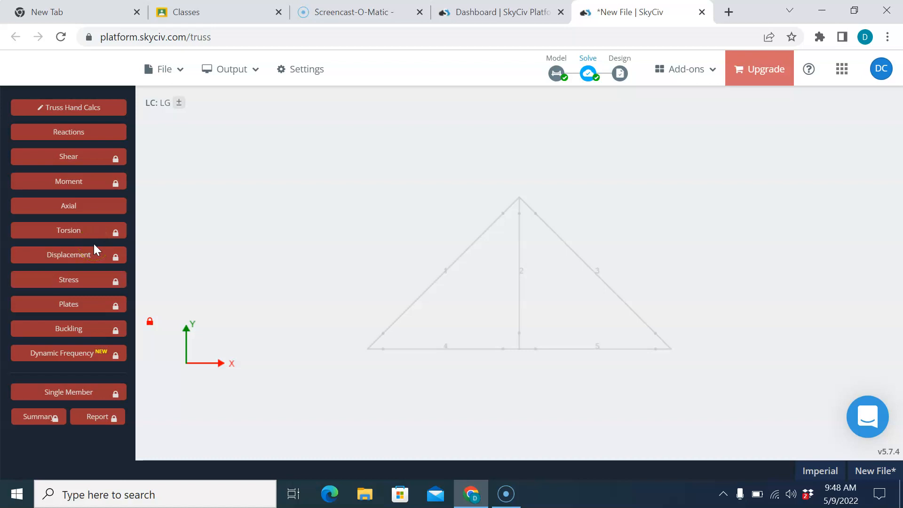
Step: Show the 2500 lb upward reactions at nodes 1 and 4, then return to the model
click(68, 133)
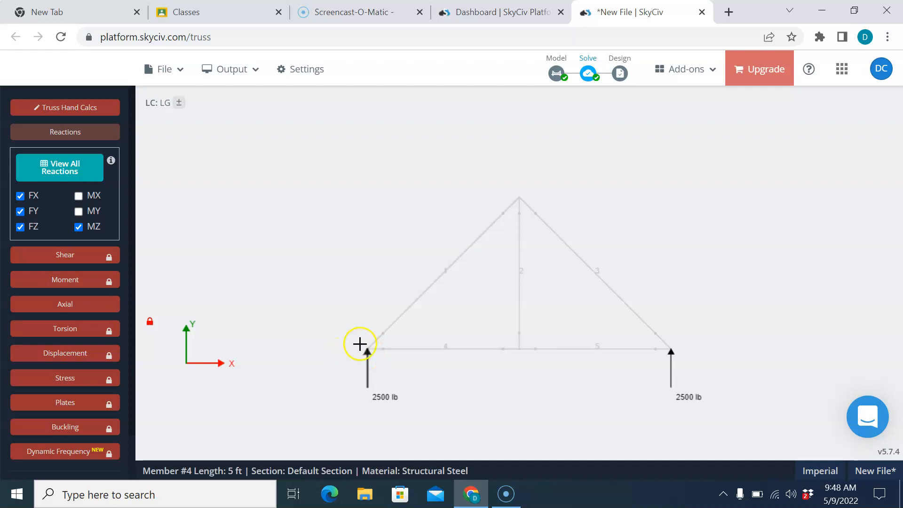
click(556, 74)
Step: Add a 1000 lb X-direction point load at node 2 and re-run the analysis
click(60, 213)
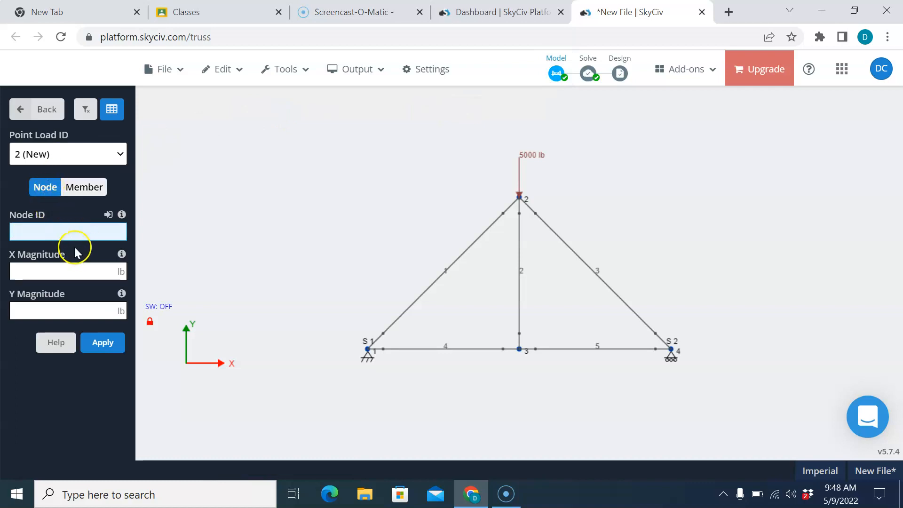
text(2)
click(64, 272)
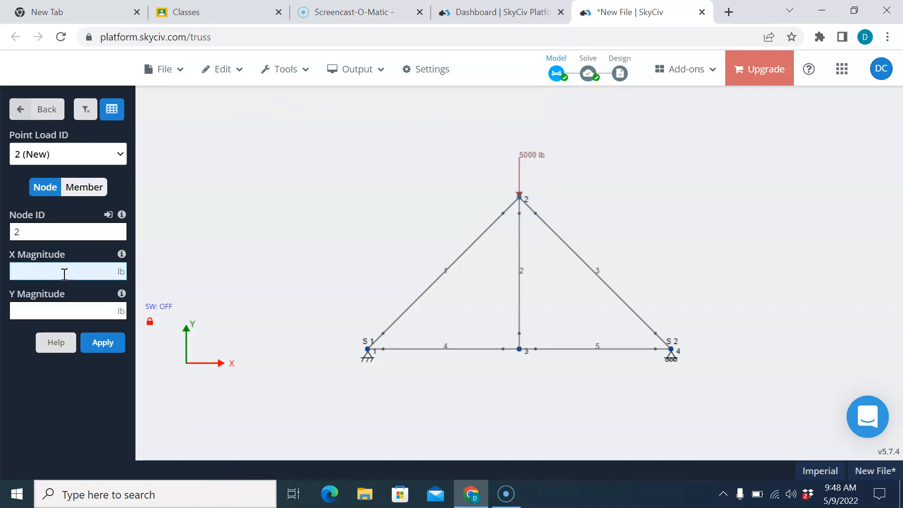
text(1000)
click(103, 342)
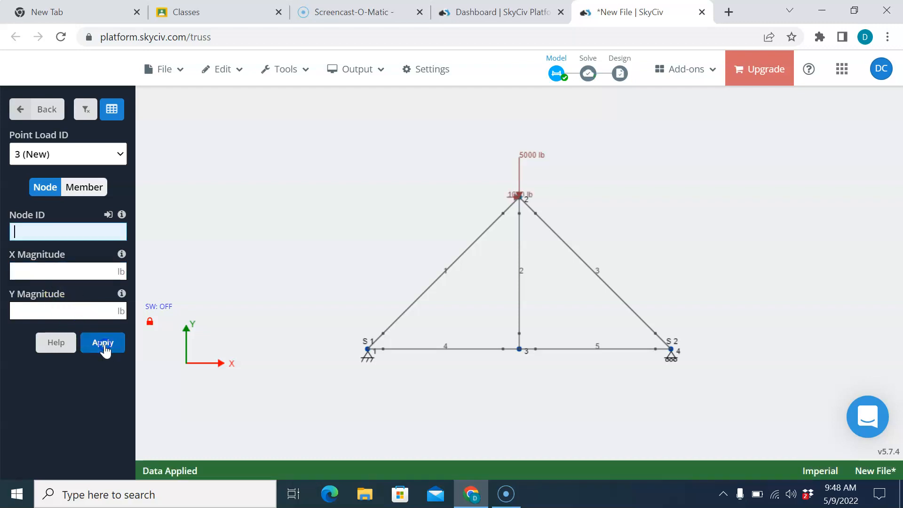
click(588, 72)
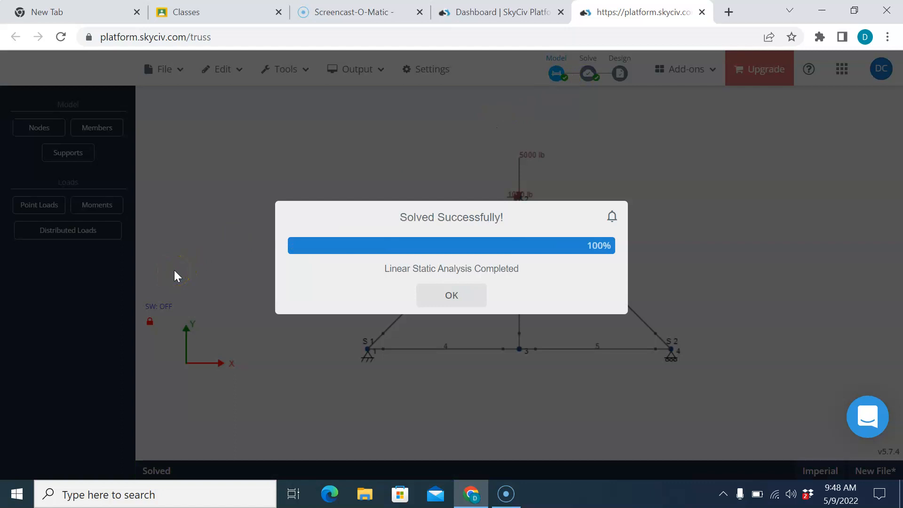
Step: Display reactions of 1000, 2000 and 3000 lb and member axial forces (2828.427, 4242.641 lb compression, 3000 lb tension)
click(426, 298)
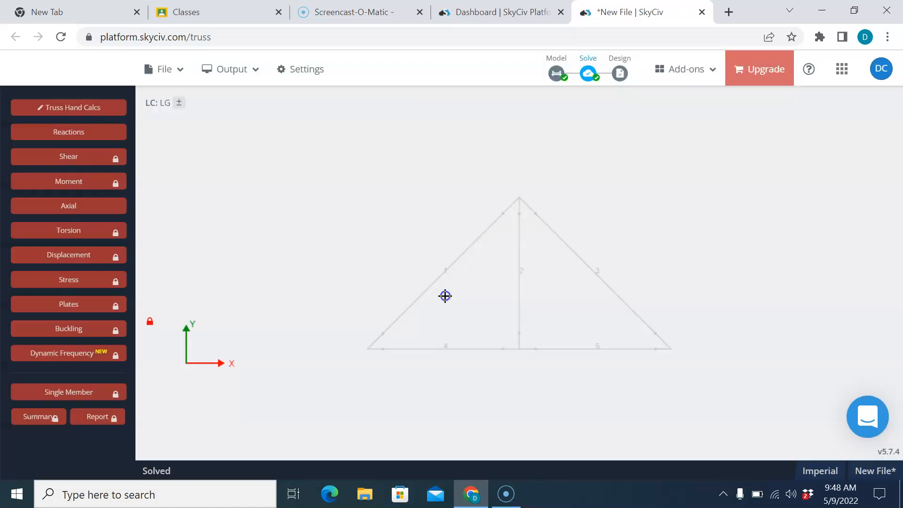
click(66, 132)
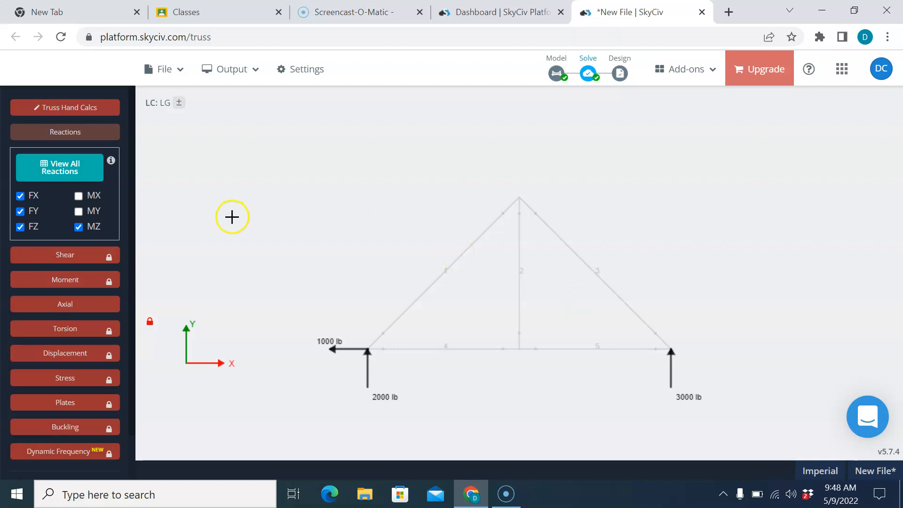
click(68, 305)
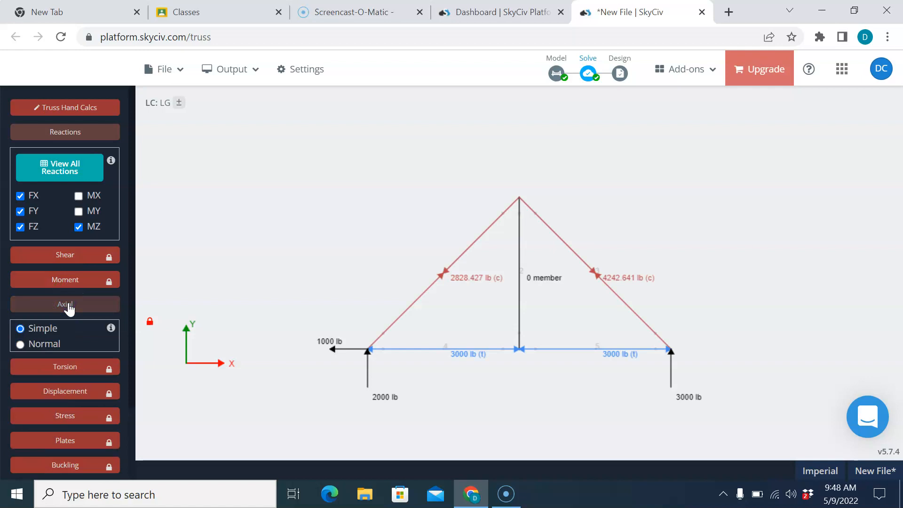